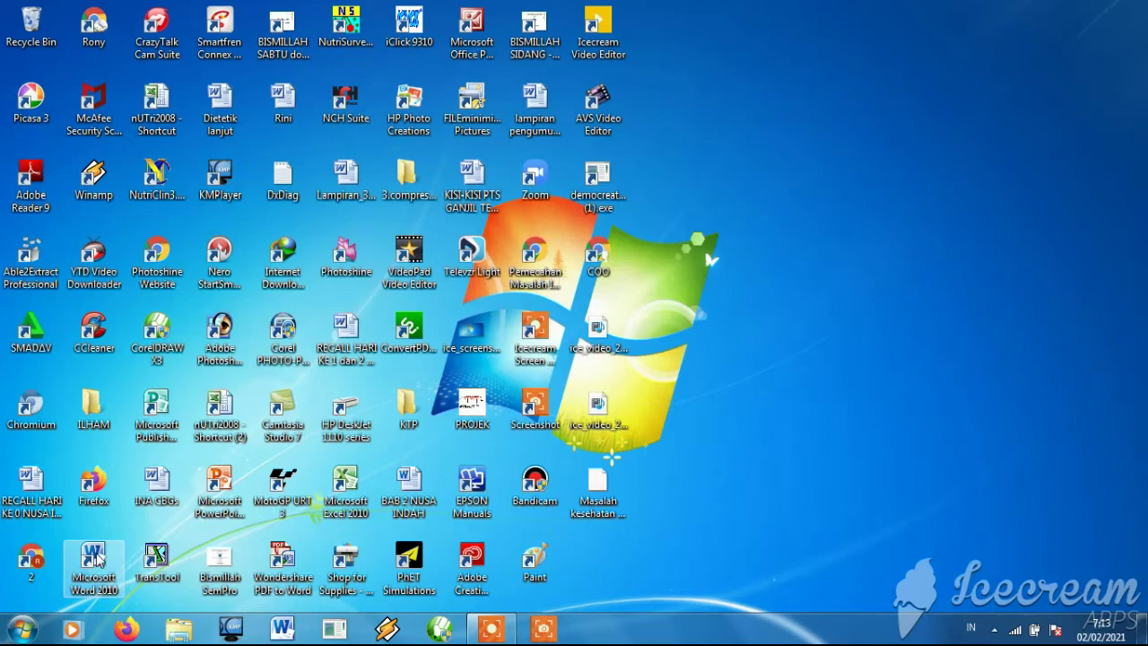
# Launch Word 2010 with a blank Document1 and close the Office Activation Wizard.
pyautogui.doubleClick(95, 557)
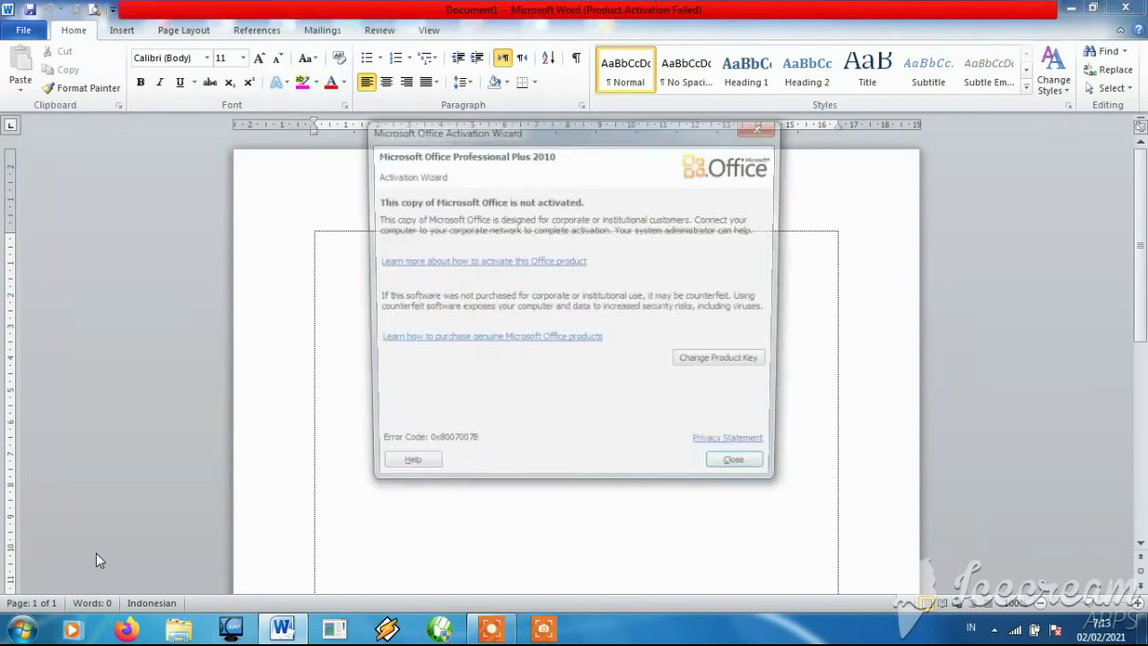
pyautogui.click(737, 470)
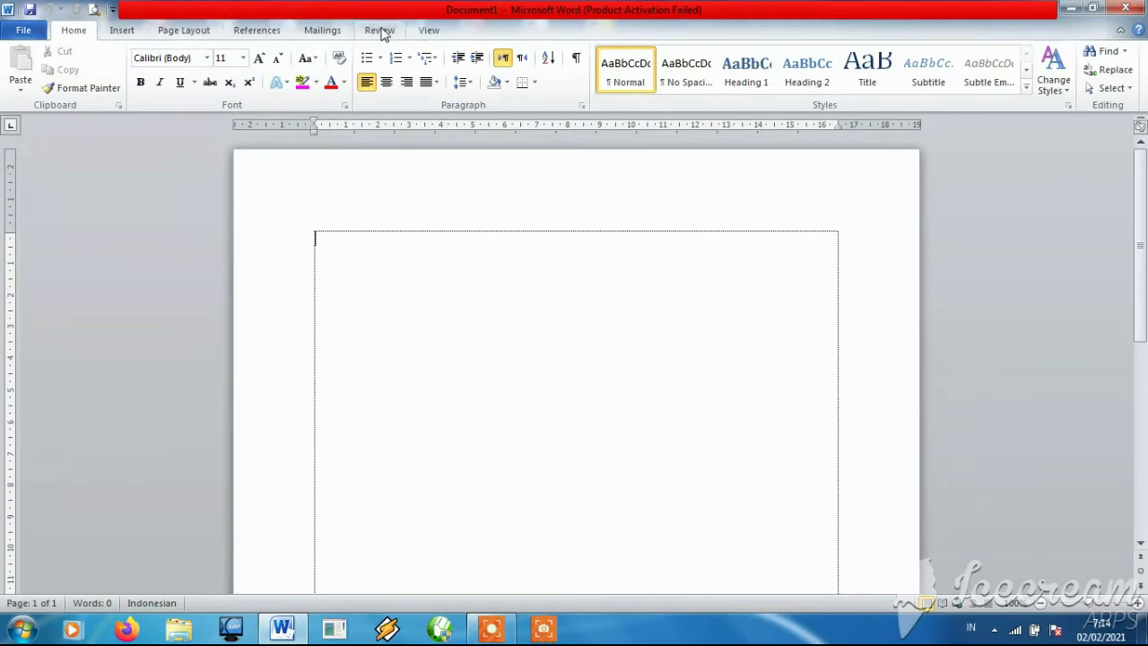
pyautogui.click(20, 33)
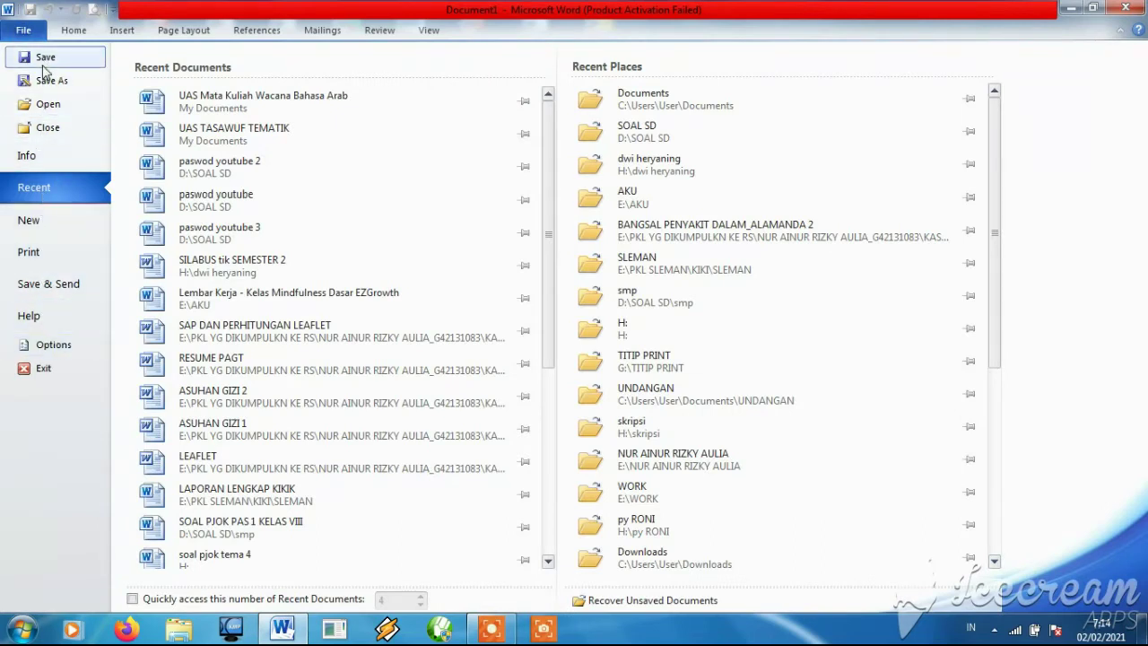
pyautogui.click(76, 33)
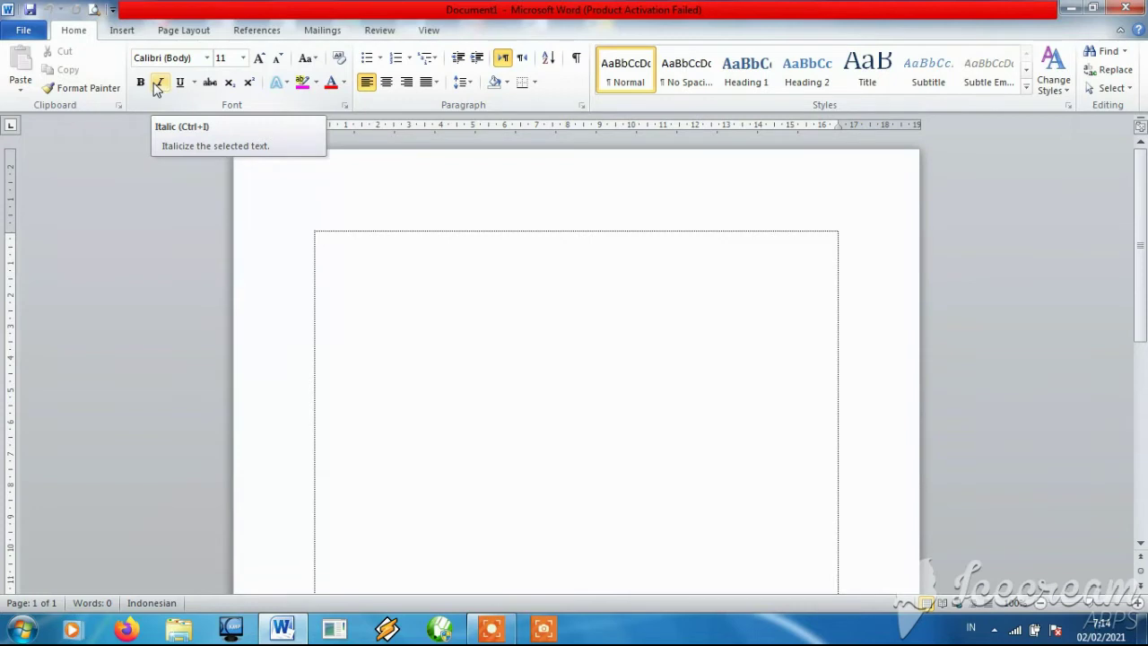
pyautogui.click(159, 83)
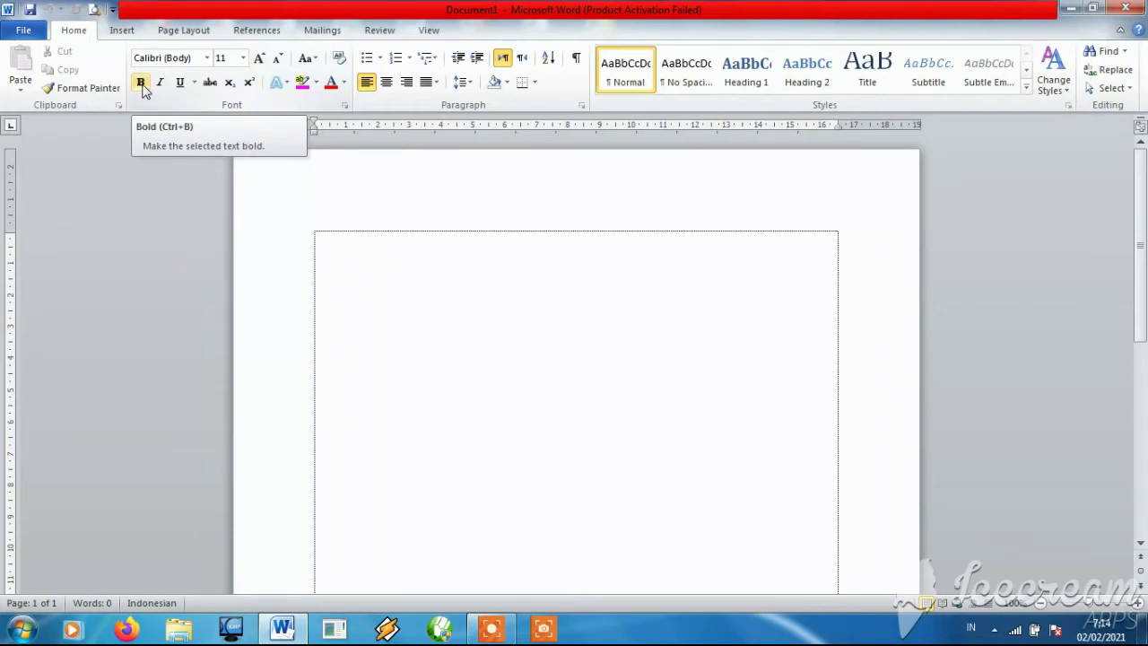
pyautogui.click(143, 86)
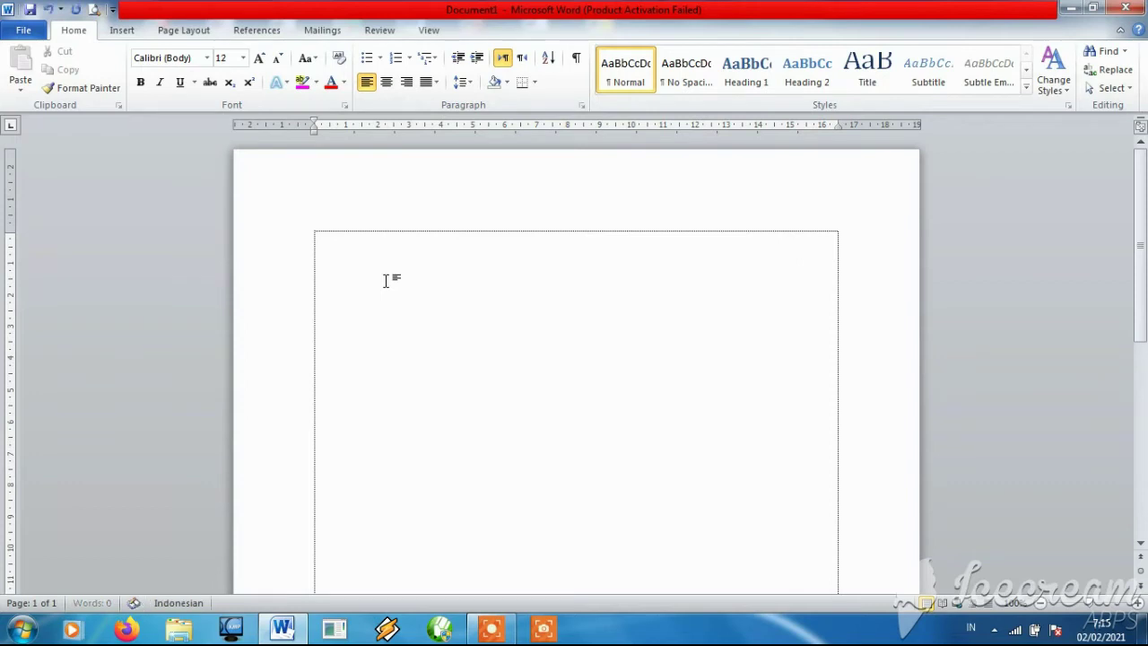
# Set the font size to 41 and delete the stray ']' character.
pyautogui.hotkey('ctrl', 'shift', 'p')
pyautogui.write('41')
pyautogui.press('Return')
pyautogui.write(']')
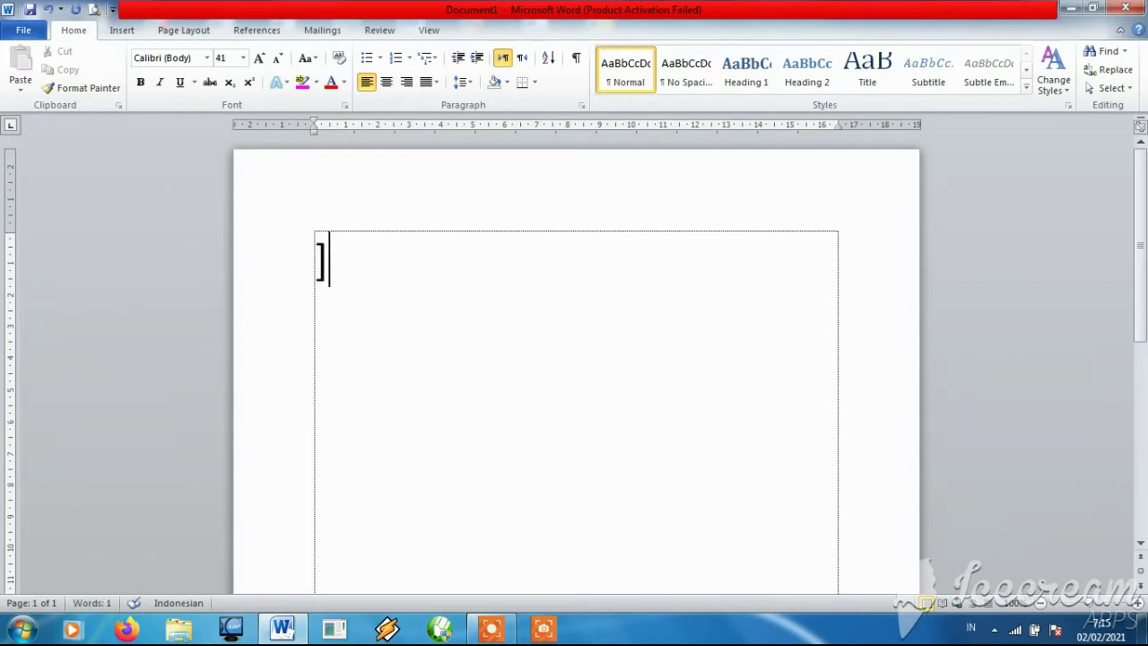
pyautogui.press('BackSpace')
# Turn on bold and type ANDI as the first line's text.
pyautogui.click(144, 87)
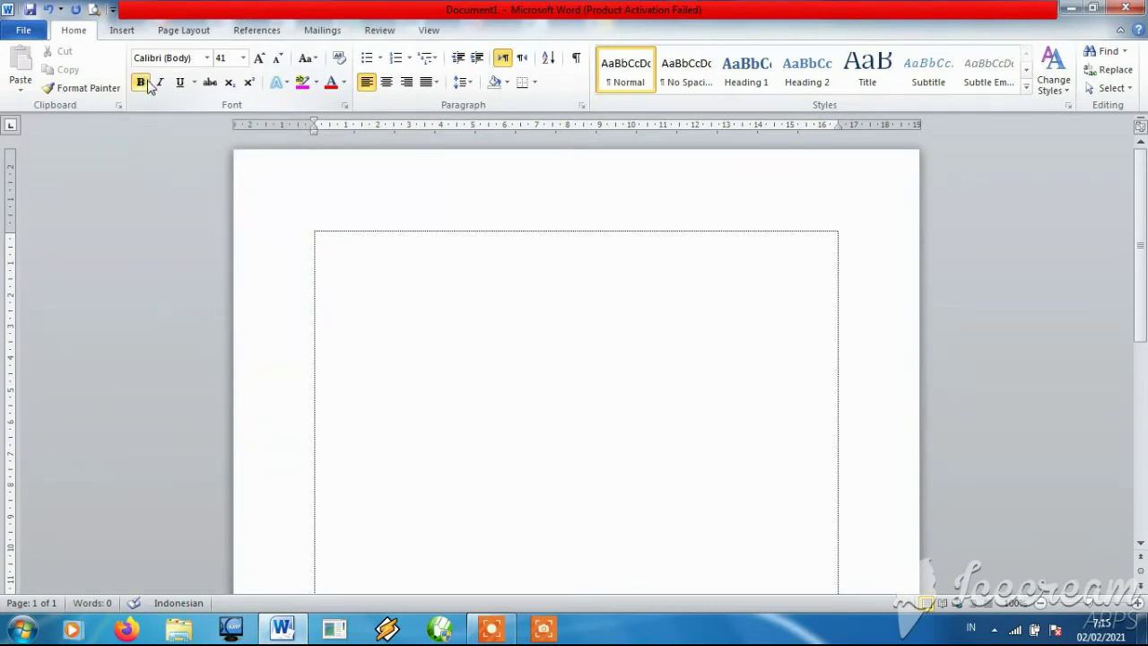
pyautogui.click(140, 83)
pyautogui.write('AND')
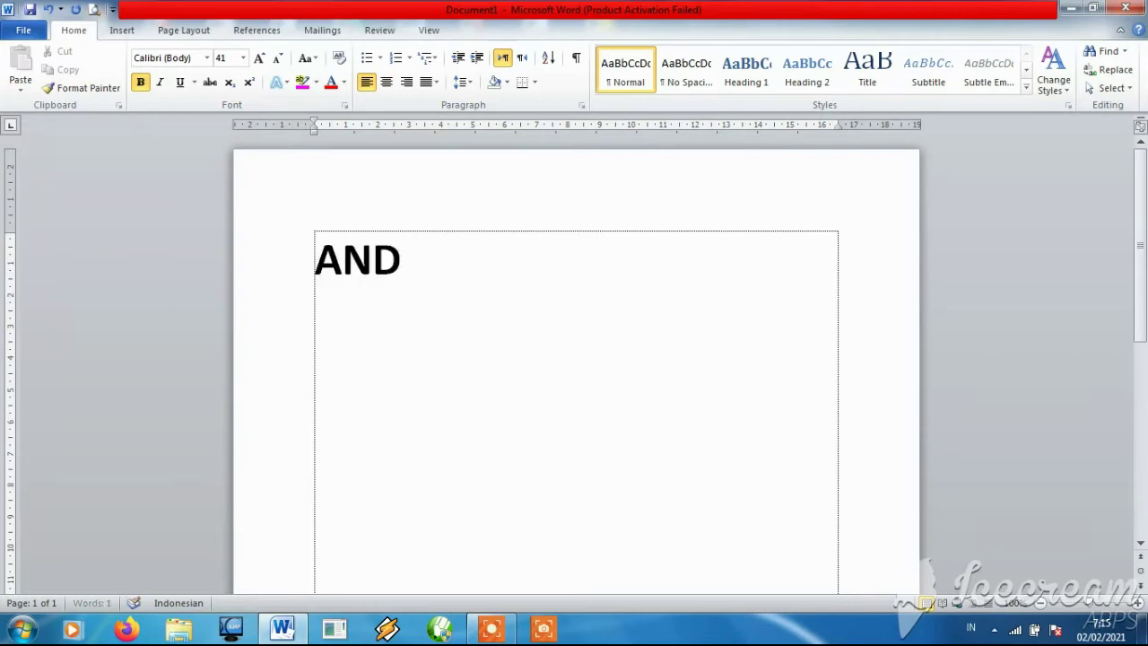
pyautogui.write('I')
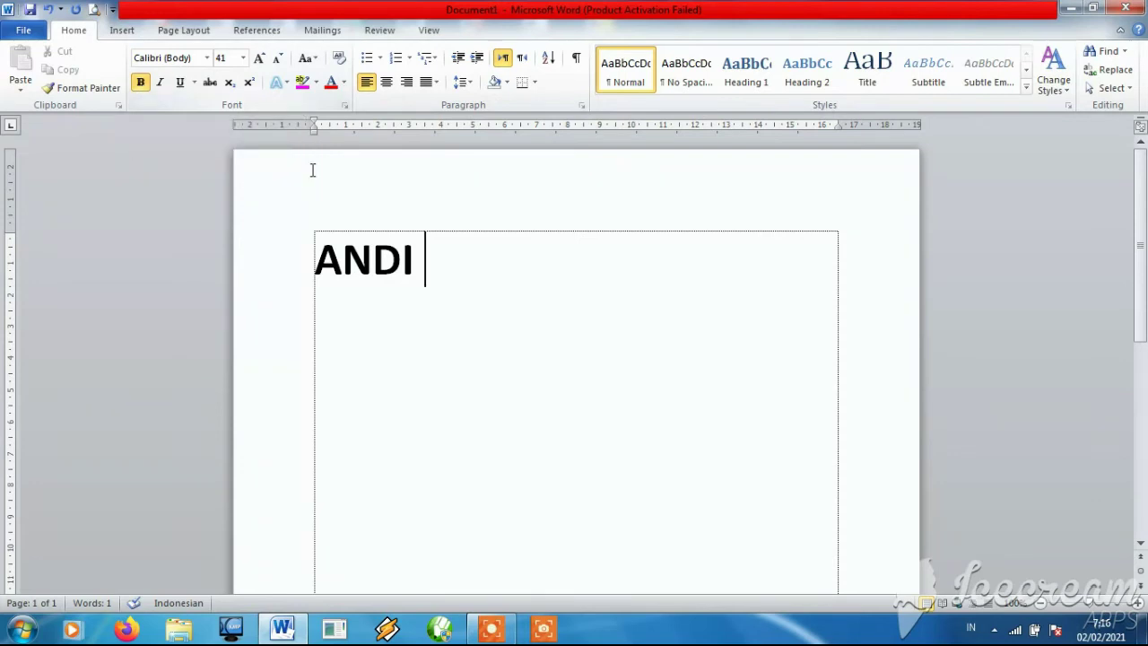
# Turn bold off, add a plain ANDI after the bold one, and start line two.
pyautogui.click(140, 83)
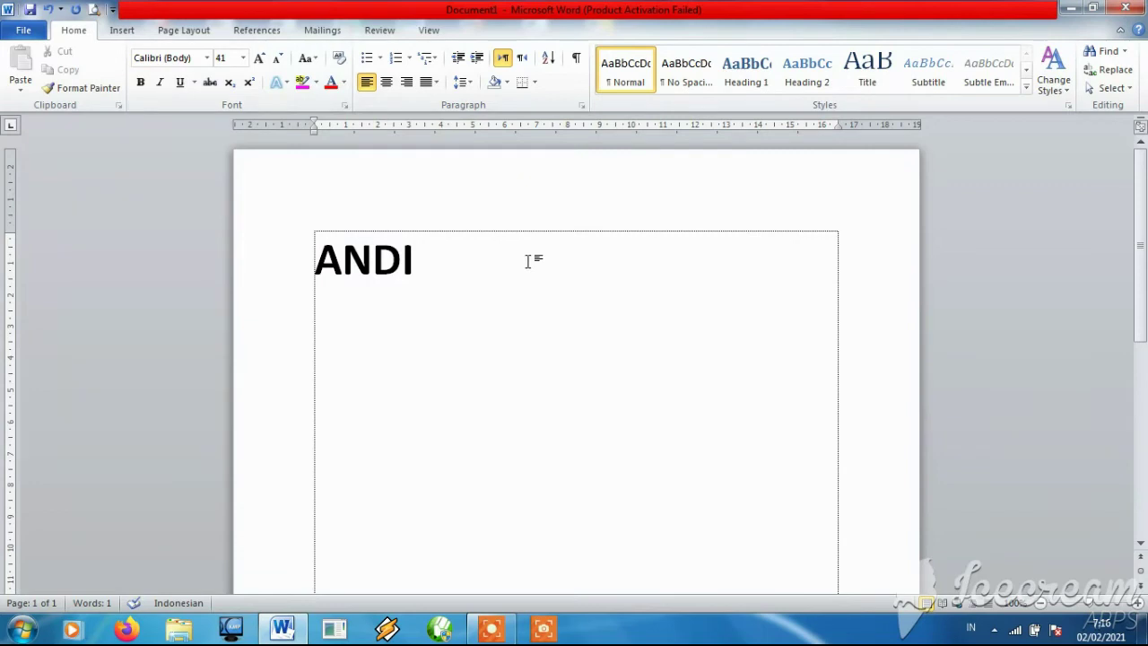
pyautogui.write('AN')
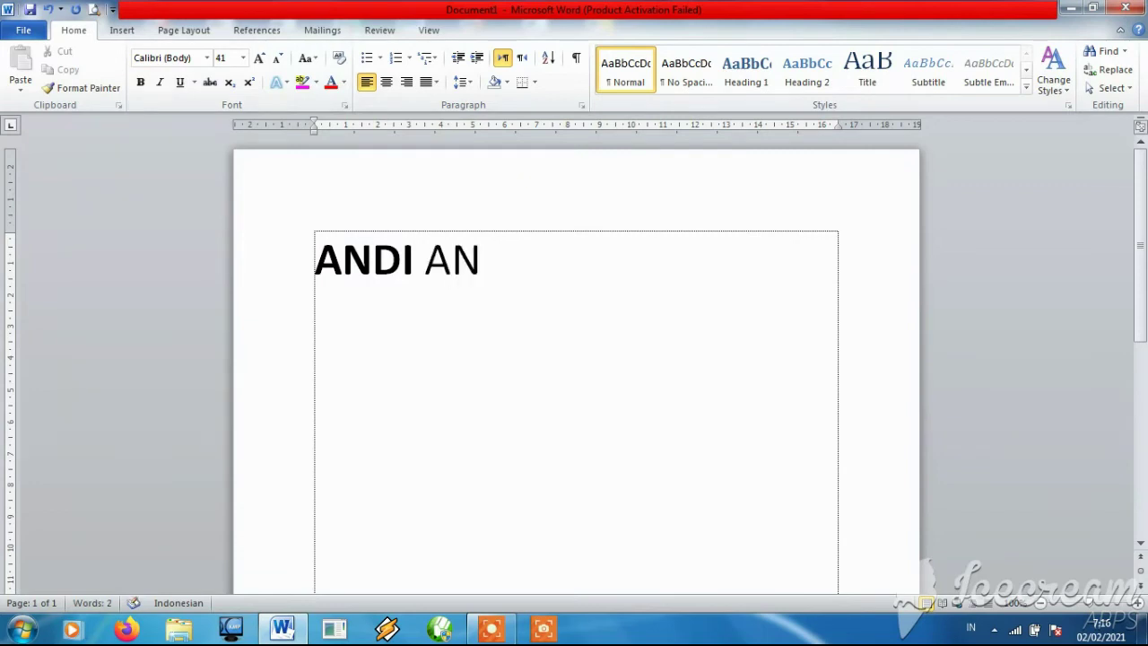
pyautogui.write('DI')
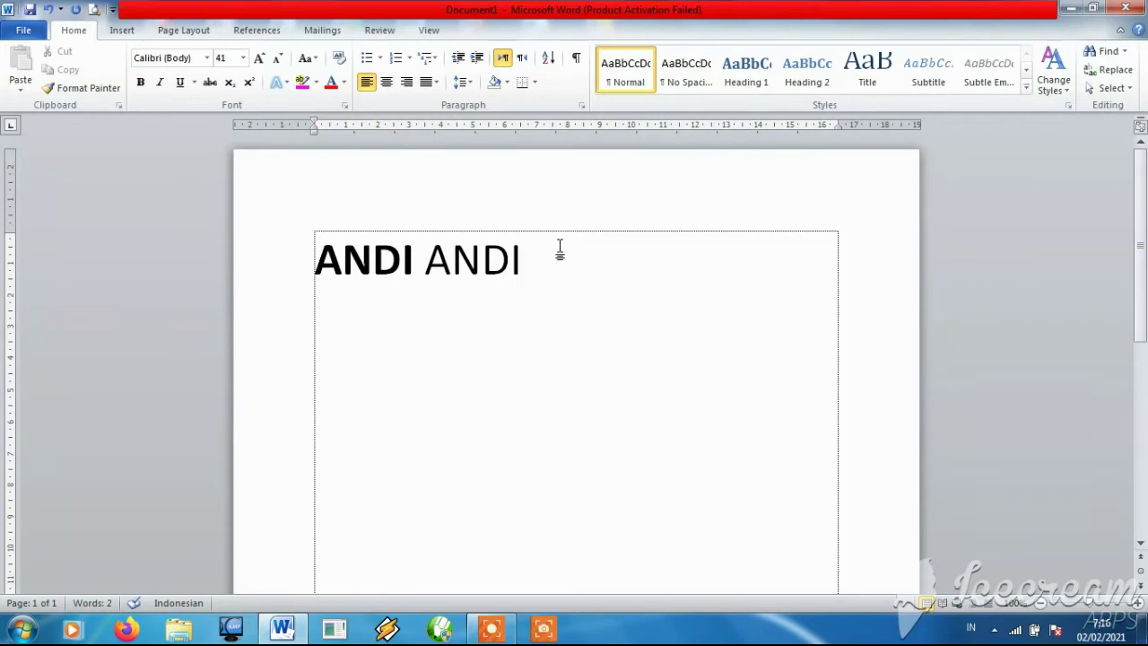
pyautogui.press('Return')
# Type an italic ANDI then a plain ANDI on line two, and start line three.
pyautogui.click(160, 89)
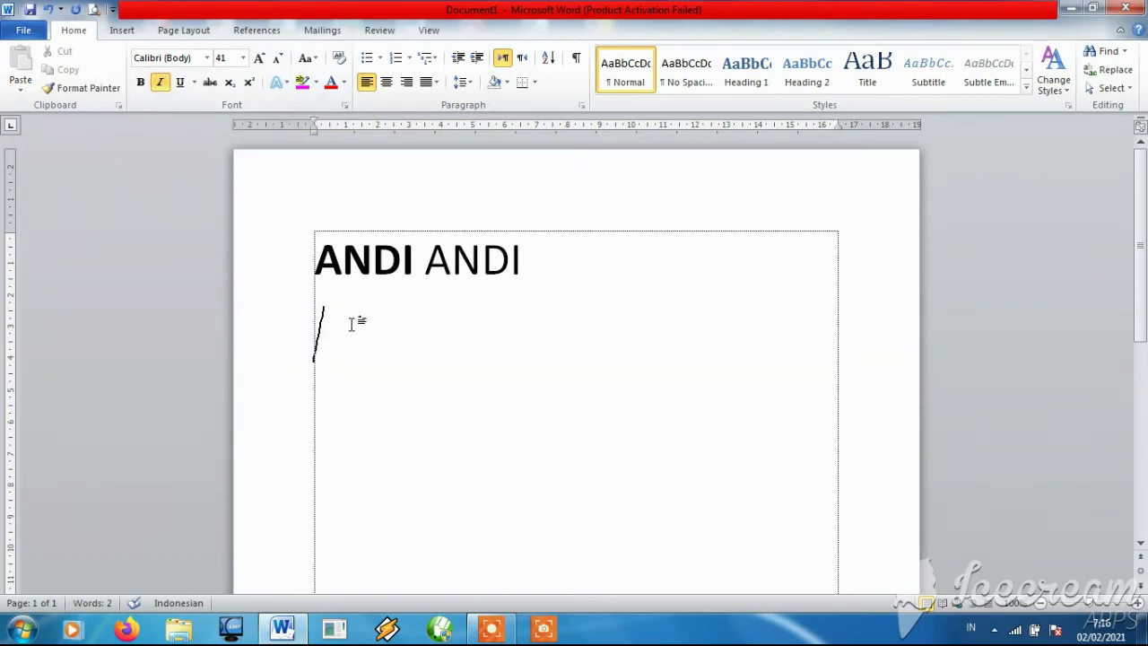
pyautogui.write('AN')
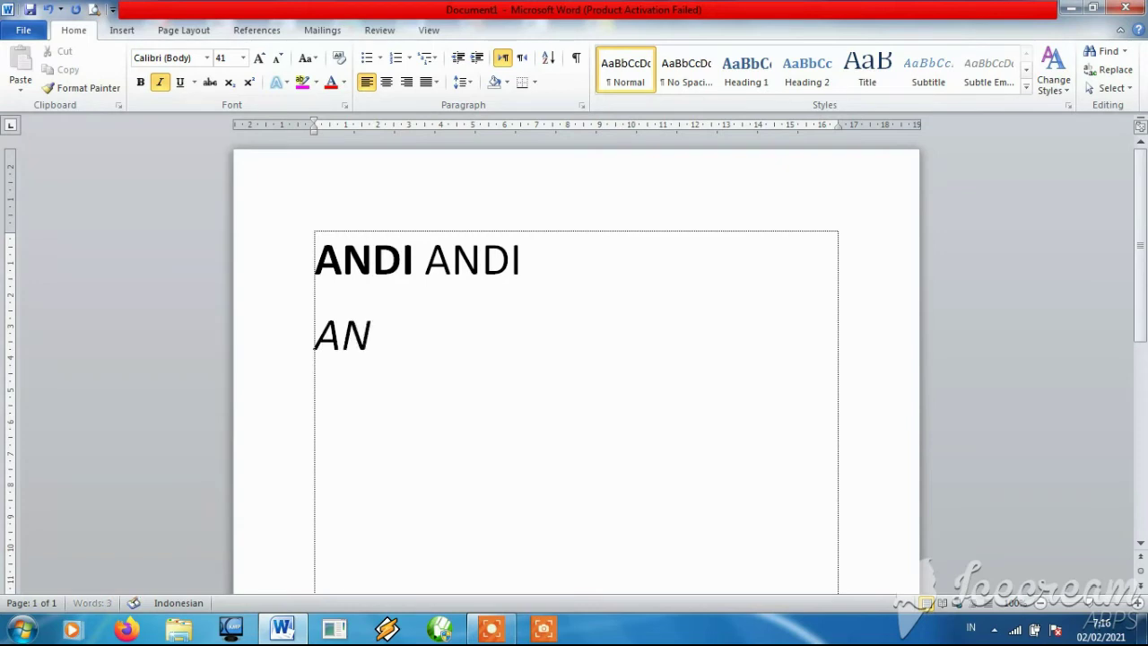
pyautogui.write('D')
pyautogui.write('I')
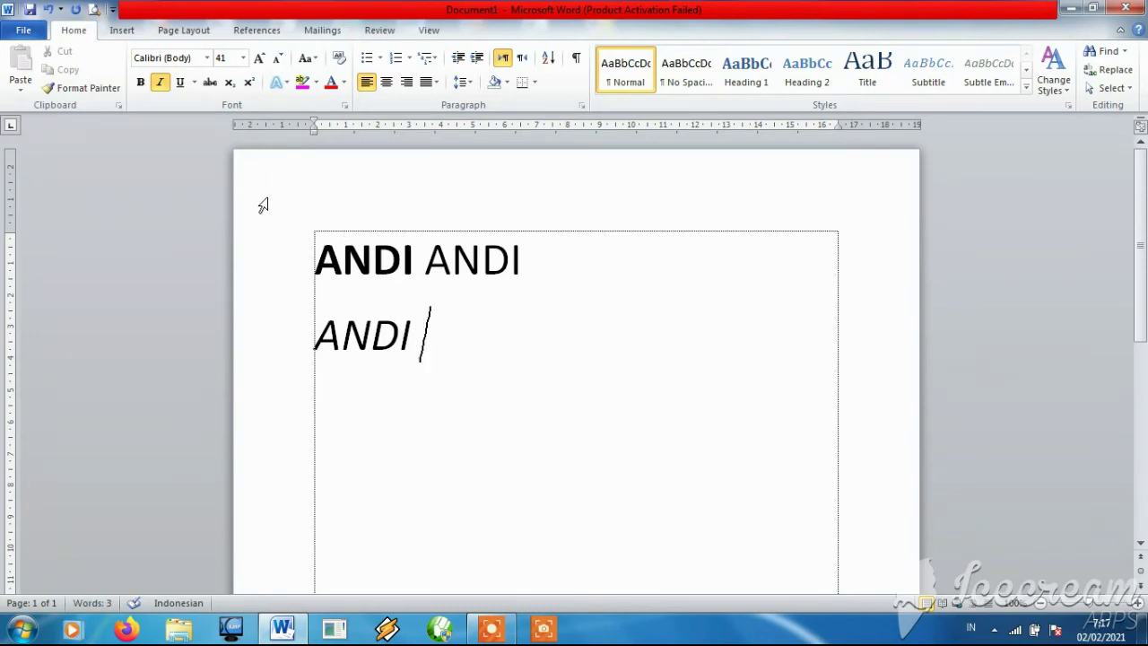
pyautogui.click(160, 82)
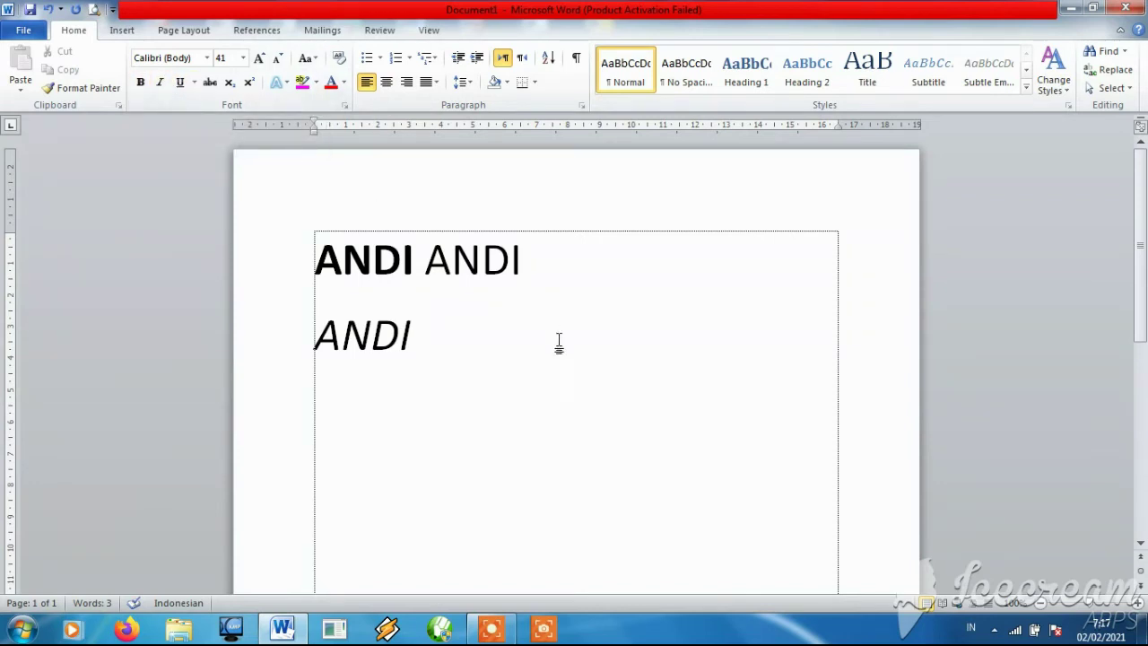
pyautogui.write(' A')
pyautogui.write('NDI')
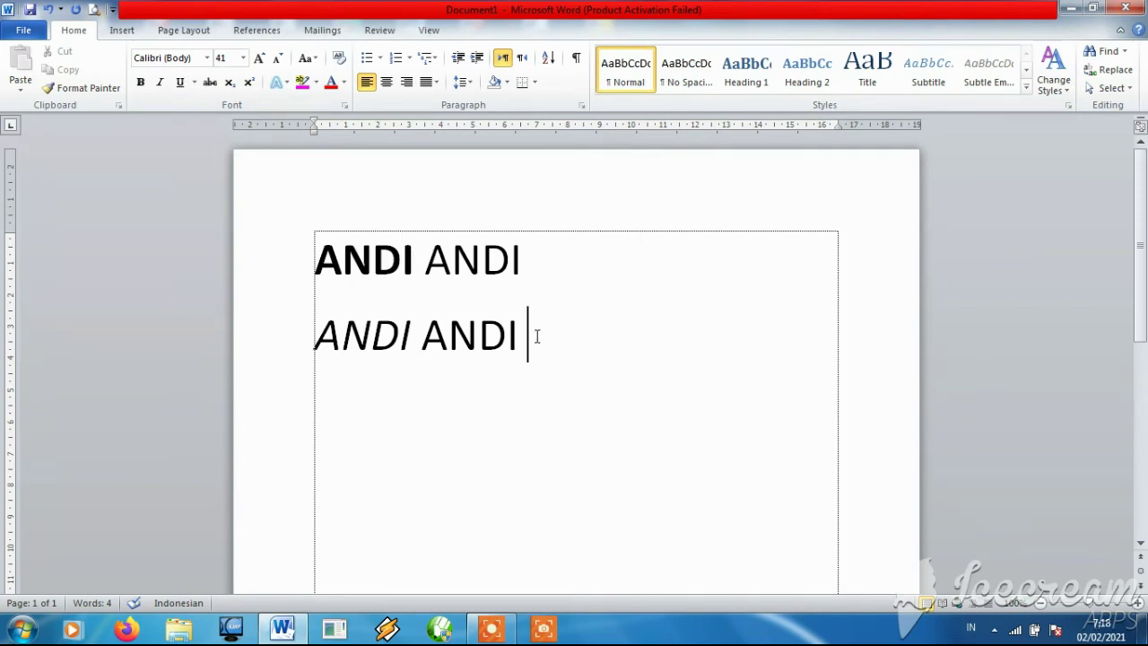
pyautogui.press('Return')
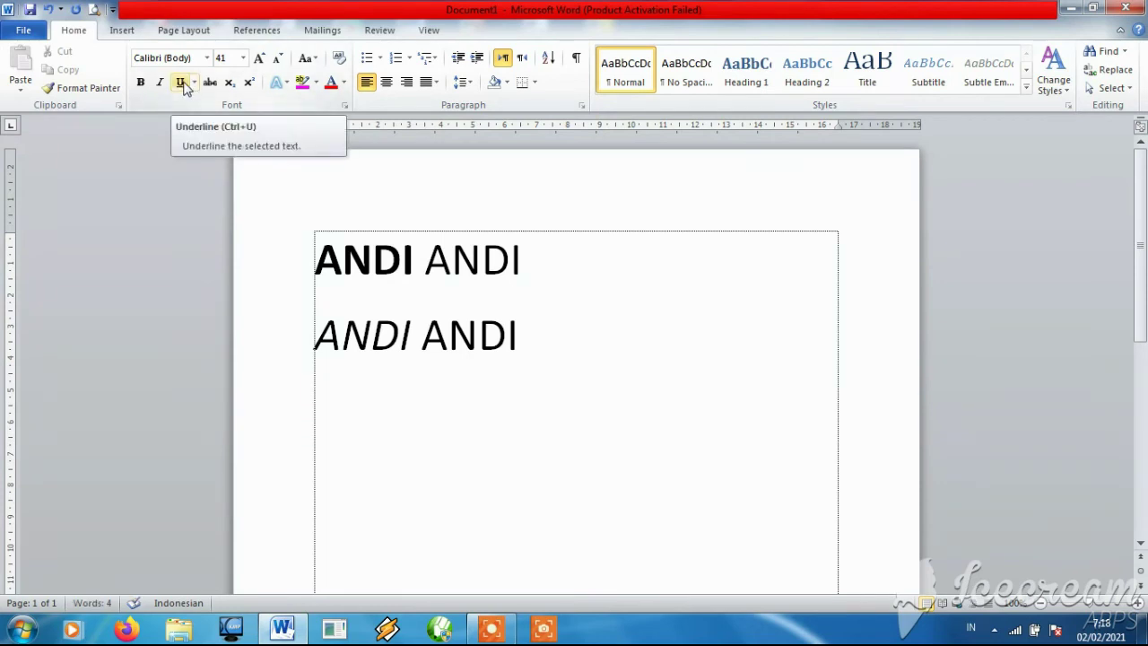
# Clear the bold carried over from line one and return to the empty third line.
pyautogui.click(324, 280)
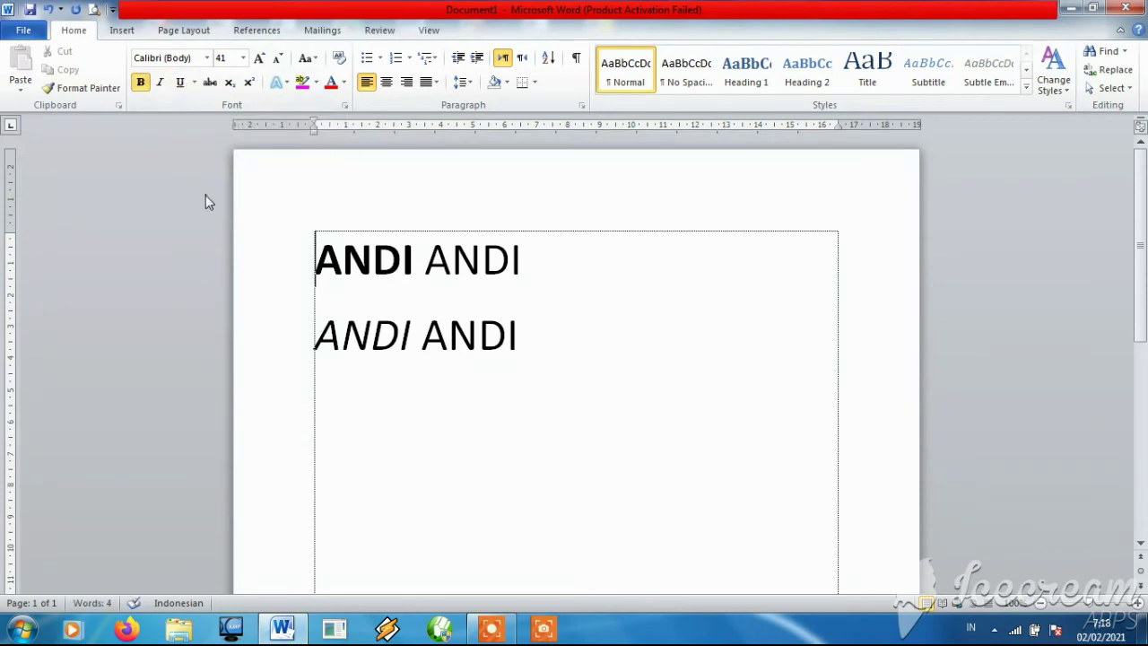
pyautogui.click(180, 82)
pyautogui.click(141, 83)
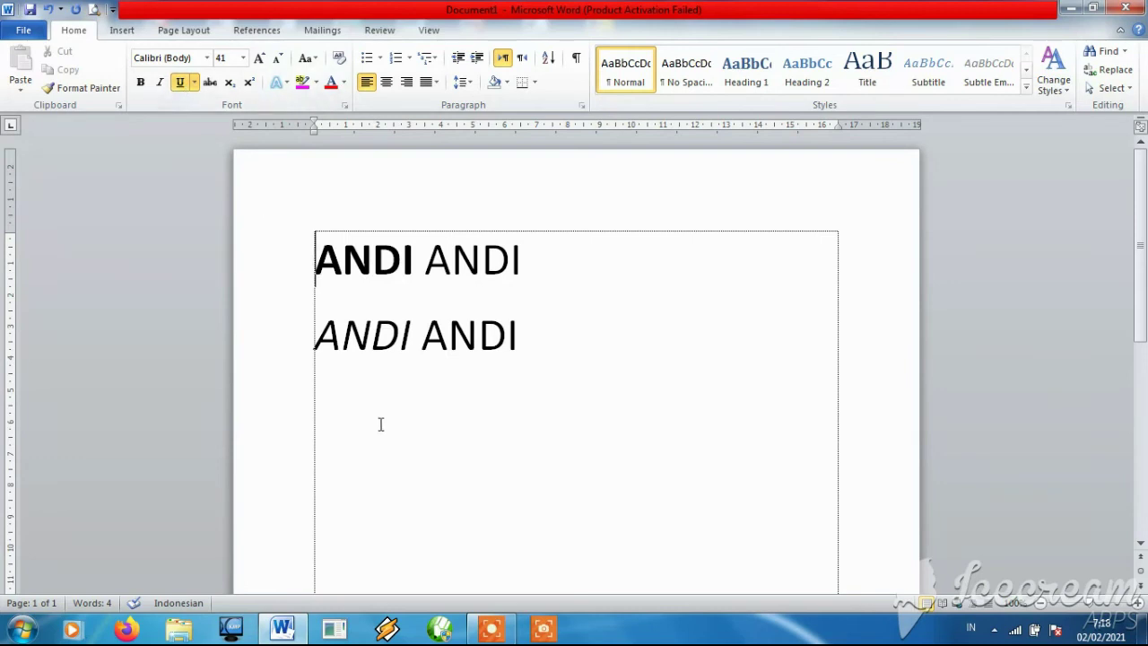
pyautogui.click(335, 412)
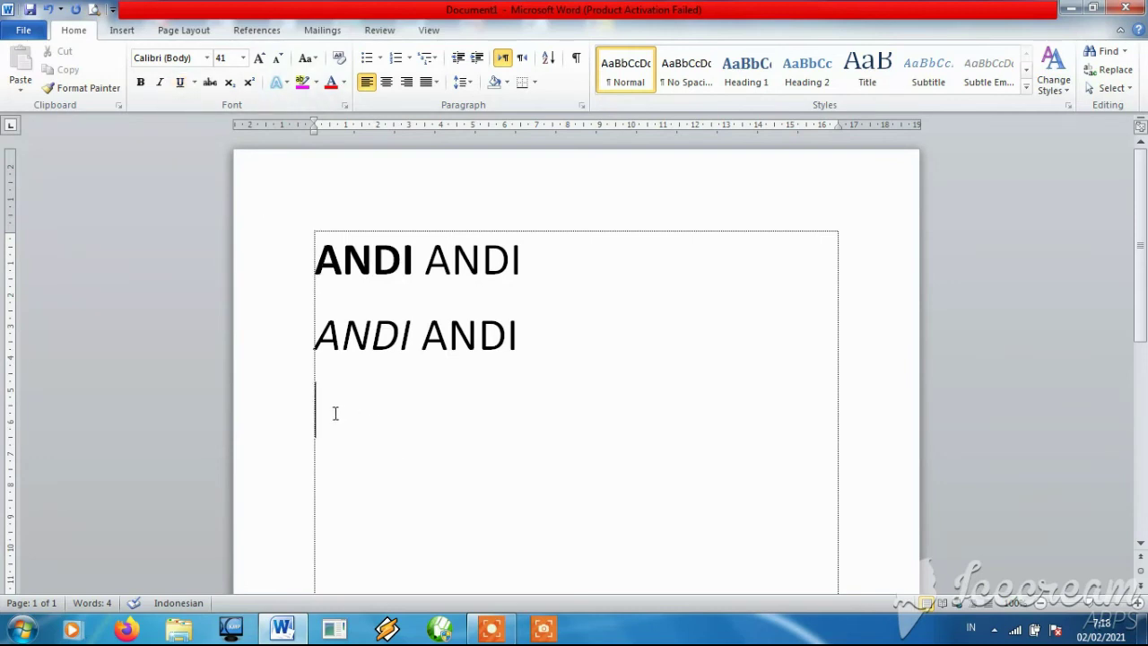
# Type an underlined ANDI followed by a plain ANDI, then start a new line.
pyautogui.click(179, 82)
pyautogui.write('AND')
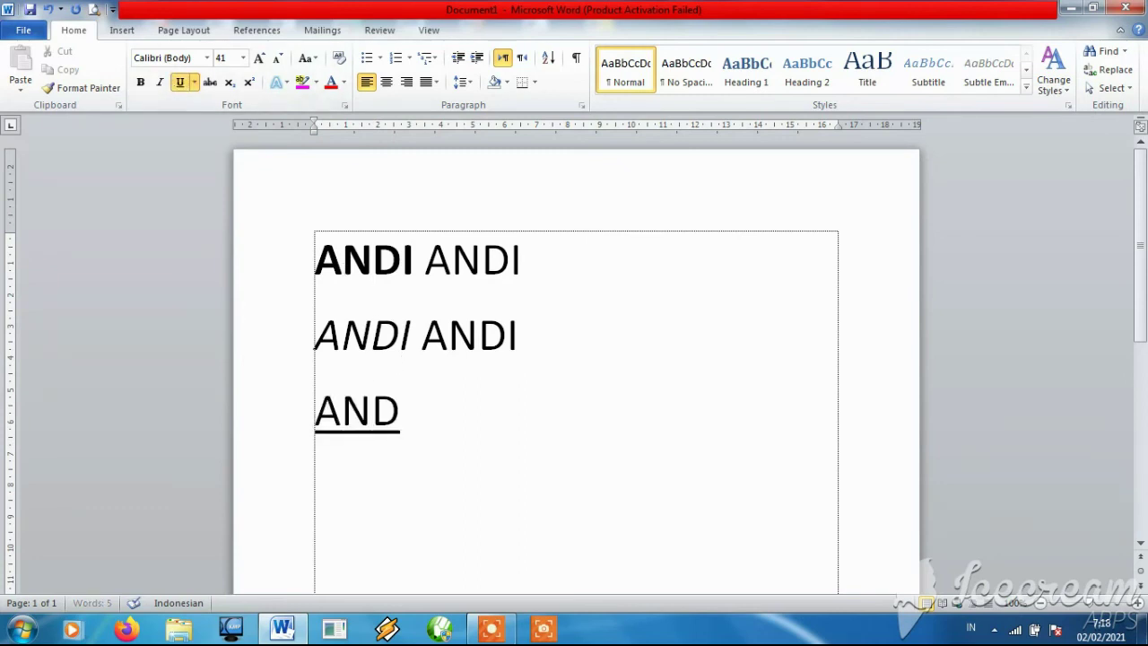
pyautogui.write('I')
pyautogui.click(183, 85)
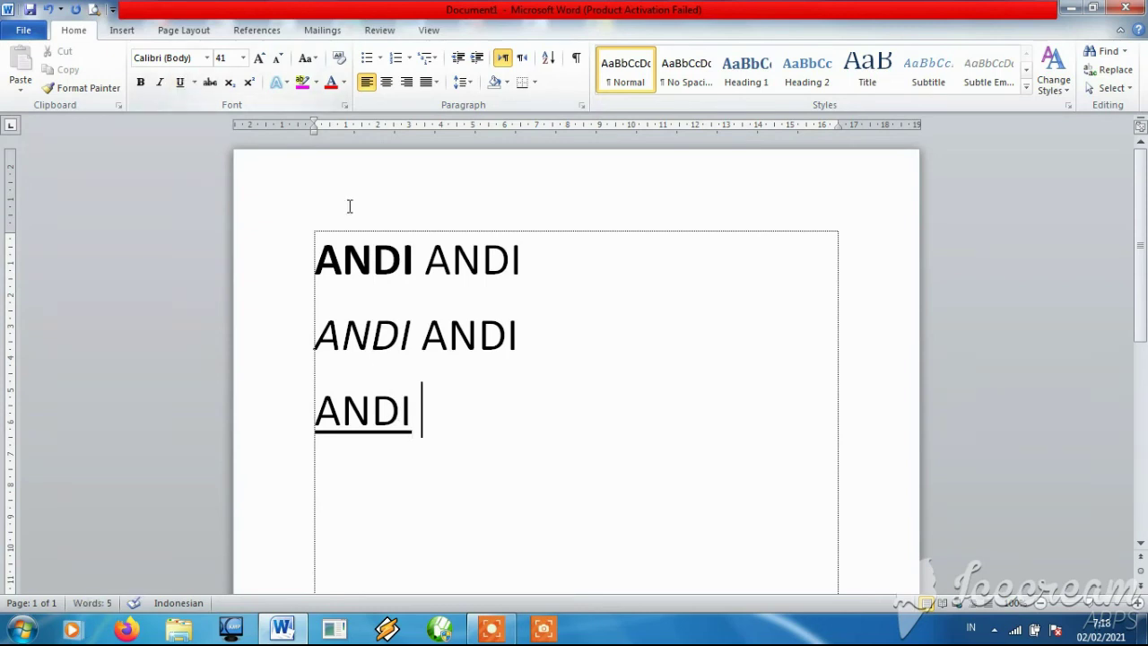
pyautogui.write('A')
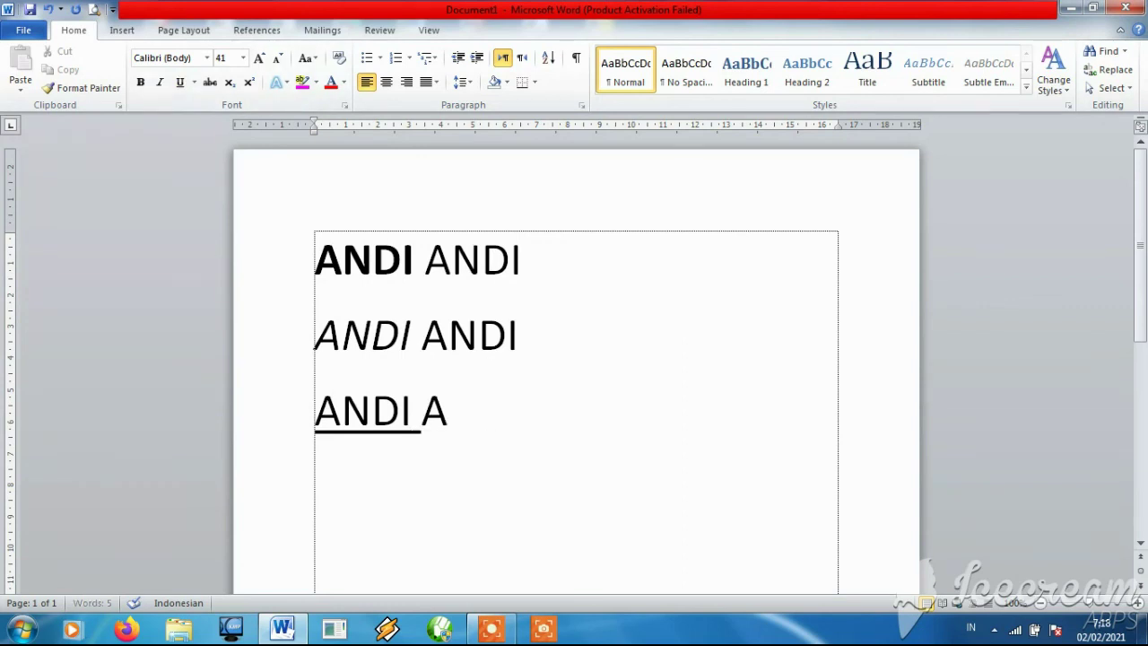
pyautogui.write('NDI')
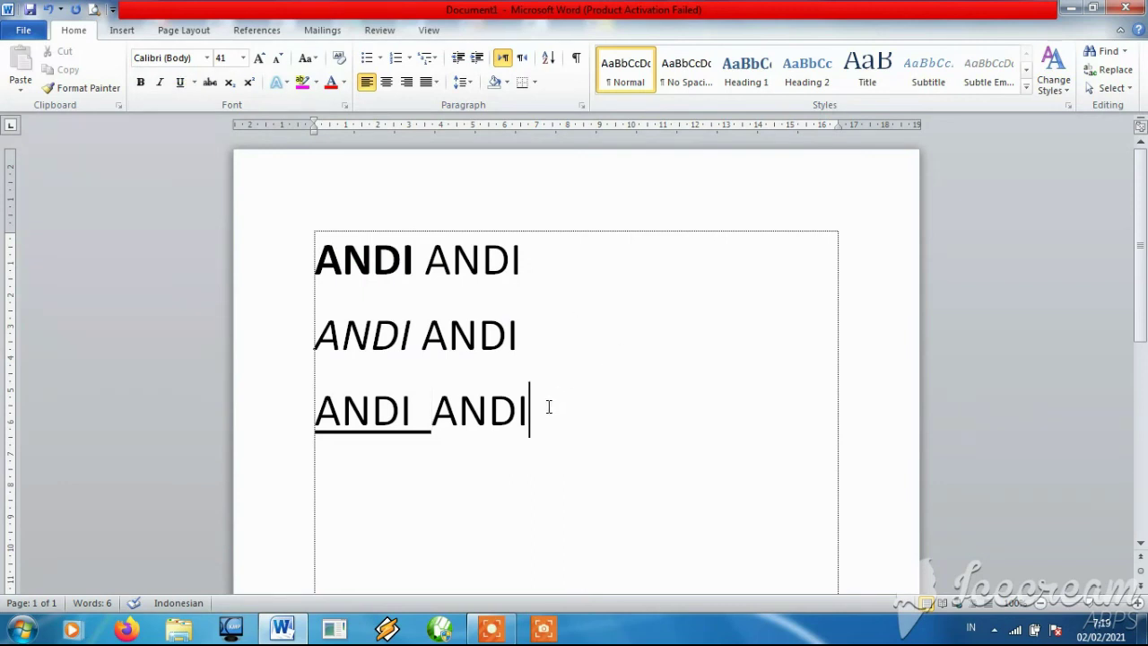
pyautogui.press('Return')
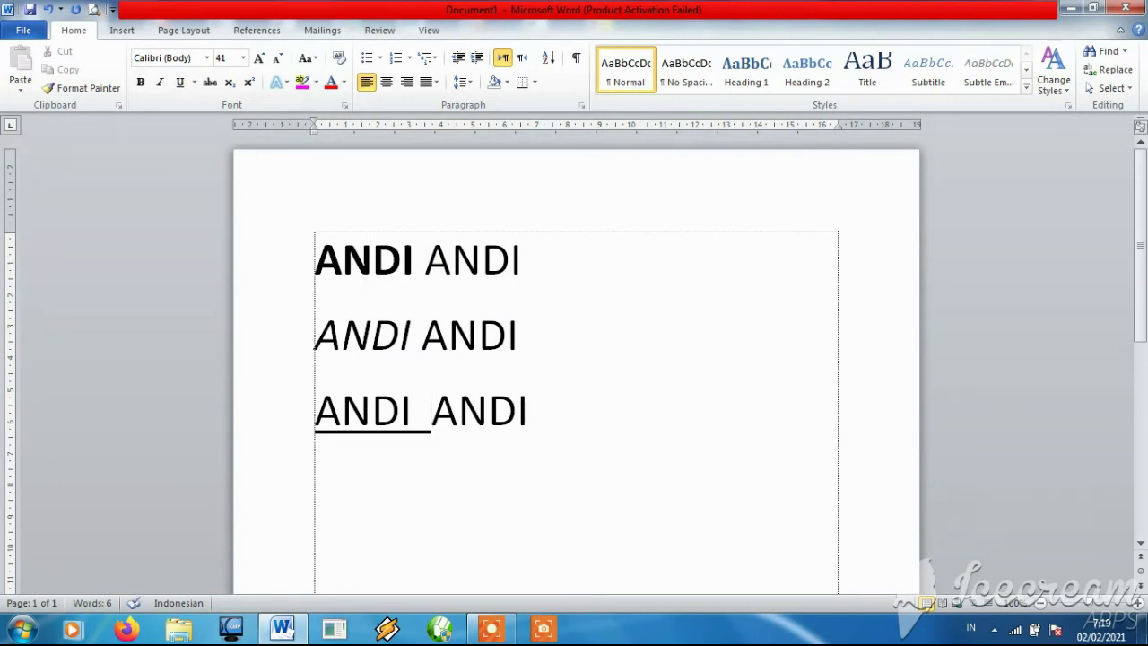